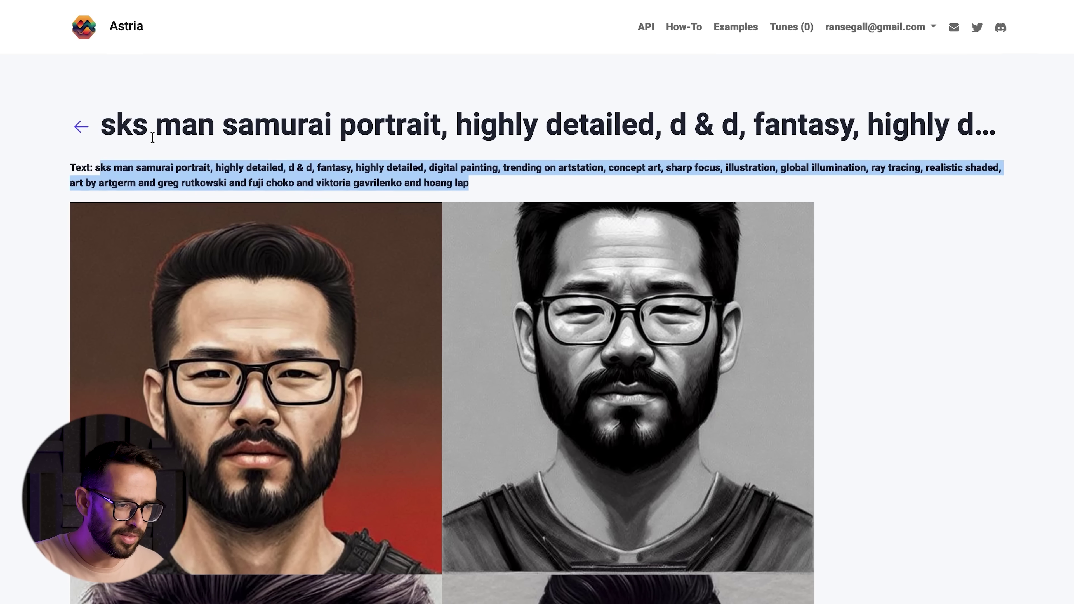
Step: Return to the tune gallery, open the anime warrior portrait set and look through its generated images
{"action": "left_click", "coordinate": [82, 127]}
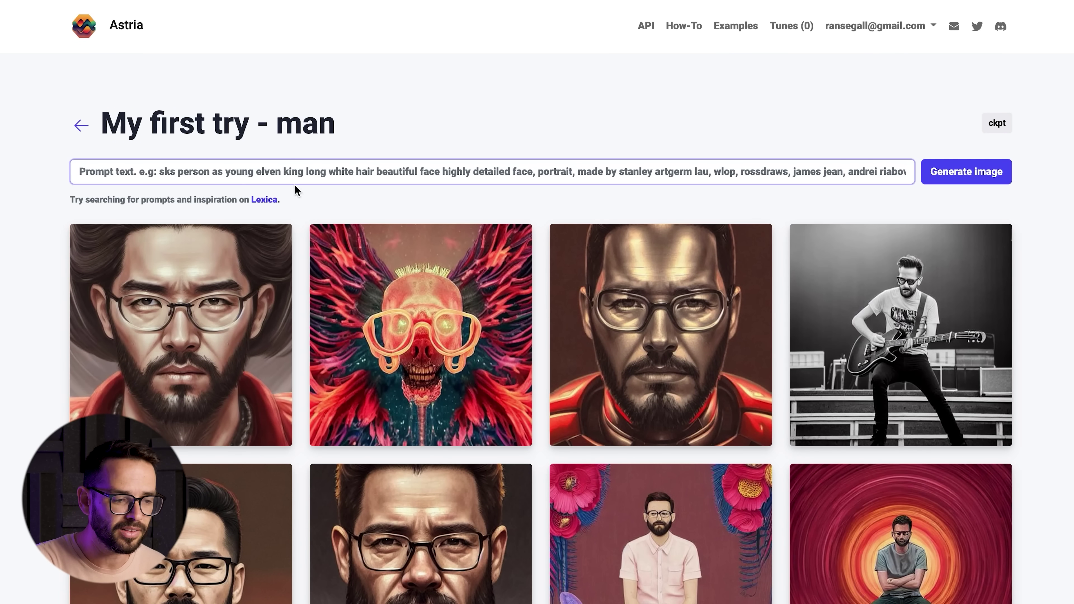
{"action": "scroll", "coordinate": [228, 169], "scroll_direction": "down", "scroll_amount": 3}
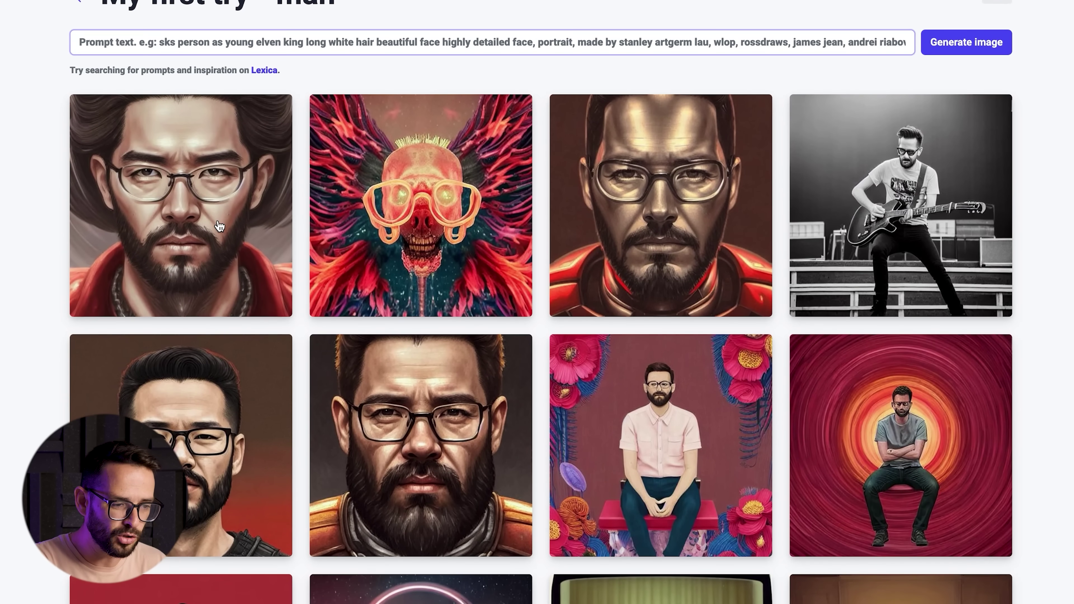
{"action": "left_click", "coordinate": [220, 226]}
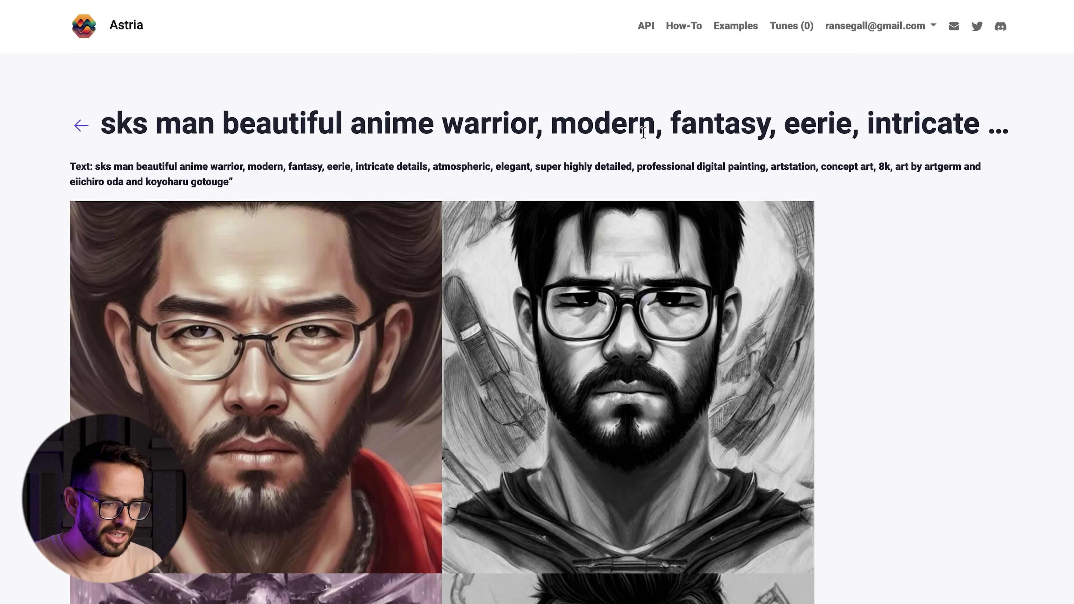
{"action": "scroll", "coordinate": [574, 278], "scroll_direction": "down", "scroll_amount": 10}
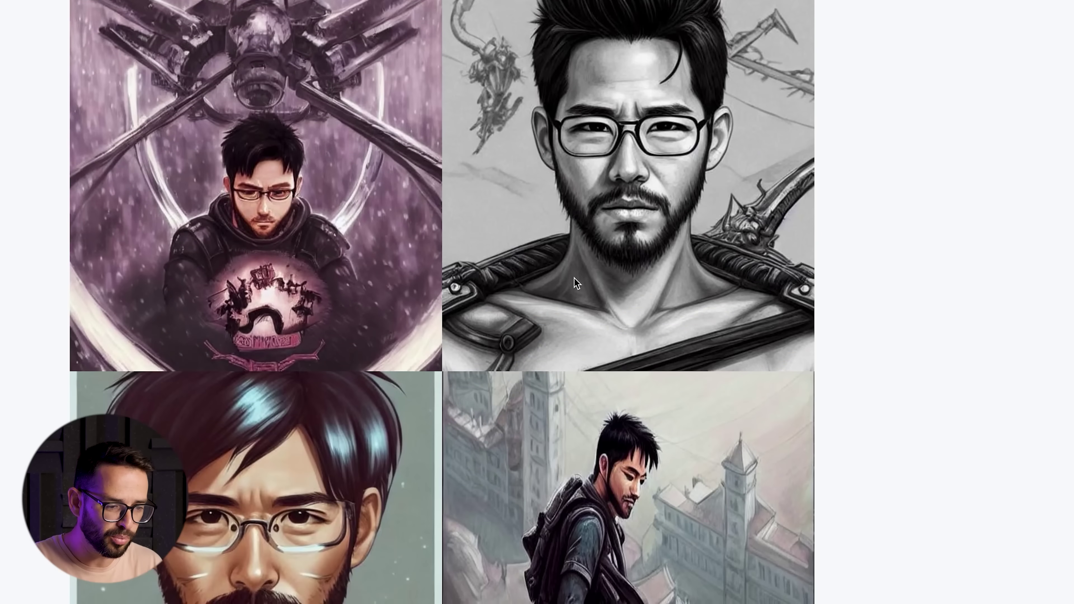
{"action": "scroll", "coordinate": [254, 248], "scroll_direction": "down", "scroll_amount": 7}
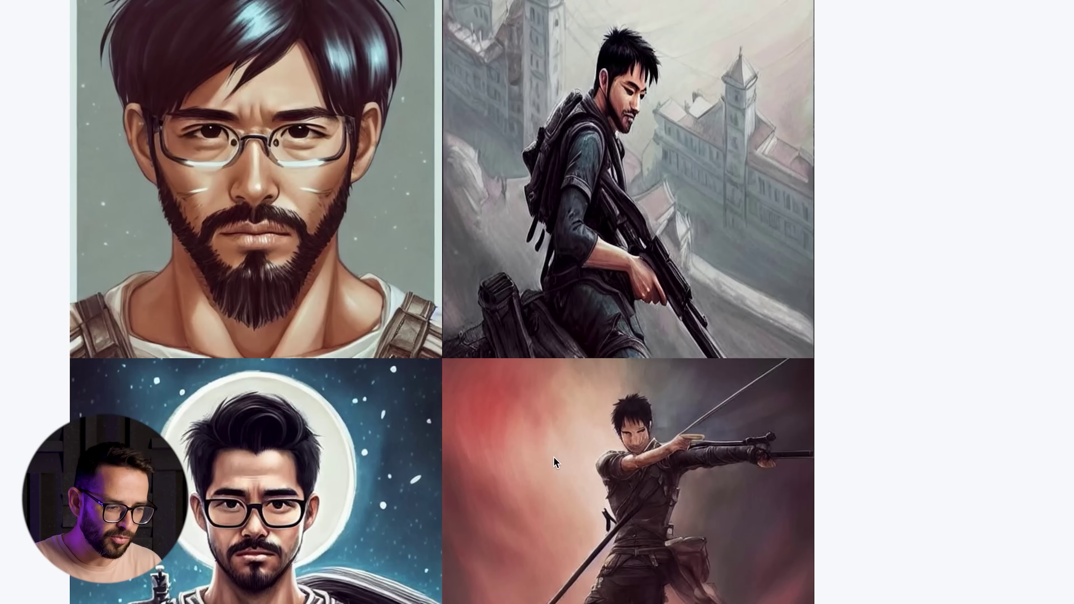
{"action": "scroll", "coordinate": [558, 457], "scroll_direction": "down", "scroll_amount": 6}
{"action": "scroll", "coordinate": [593, 322], "scroll_direction": "up", "scroll_amount": 1}
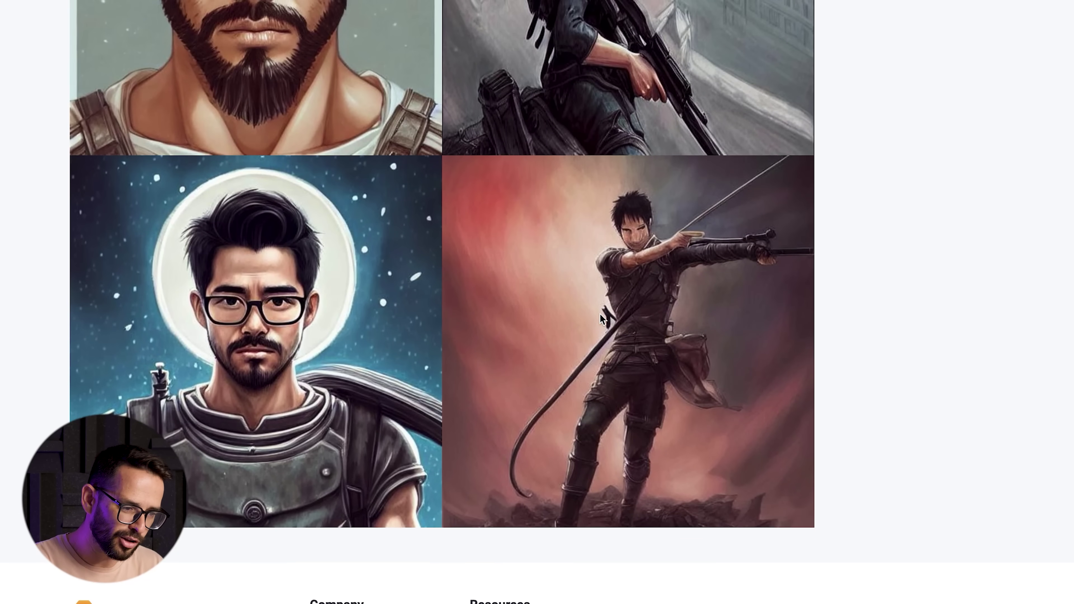
{"action": "scroll", "coordinate": [599, 315], "scroll_direction": "up", "scroll_amount": 5}
{"action": "scroll", "coordinate": [583, 318], "scroll_direction": "up", "scroll_amount": 5}
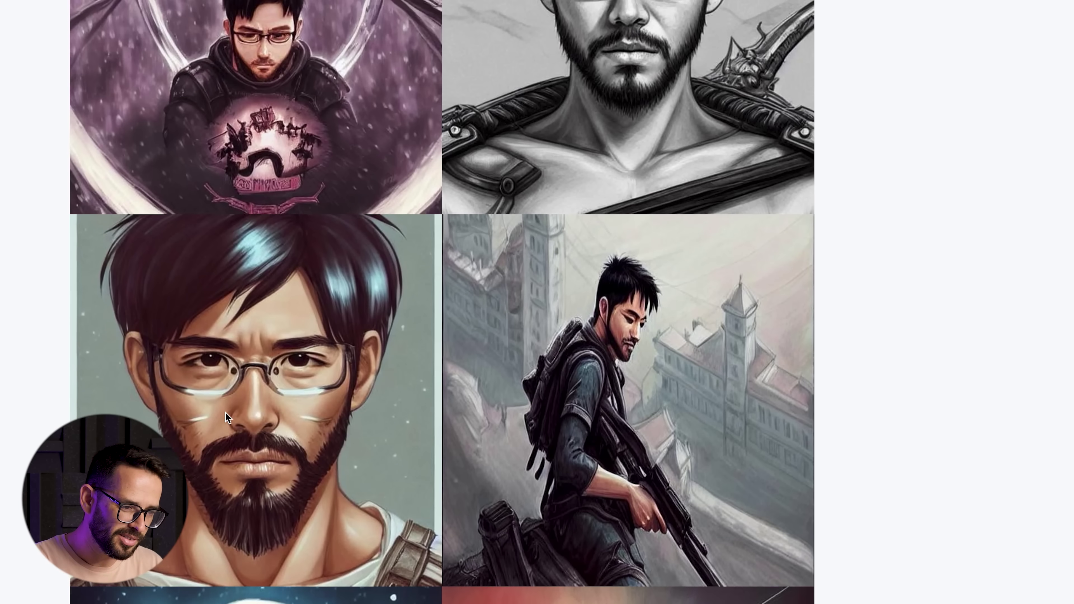
{"action": "scroll", "coordinate": [226, 412], "scroll_direction": "up", "scroll_amount": 12}
{"action": "scroll", "coordinate": [146, 80], "scroll_direction": "up", "scroll_amount": 2}
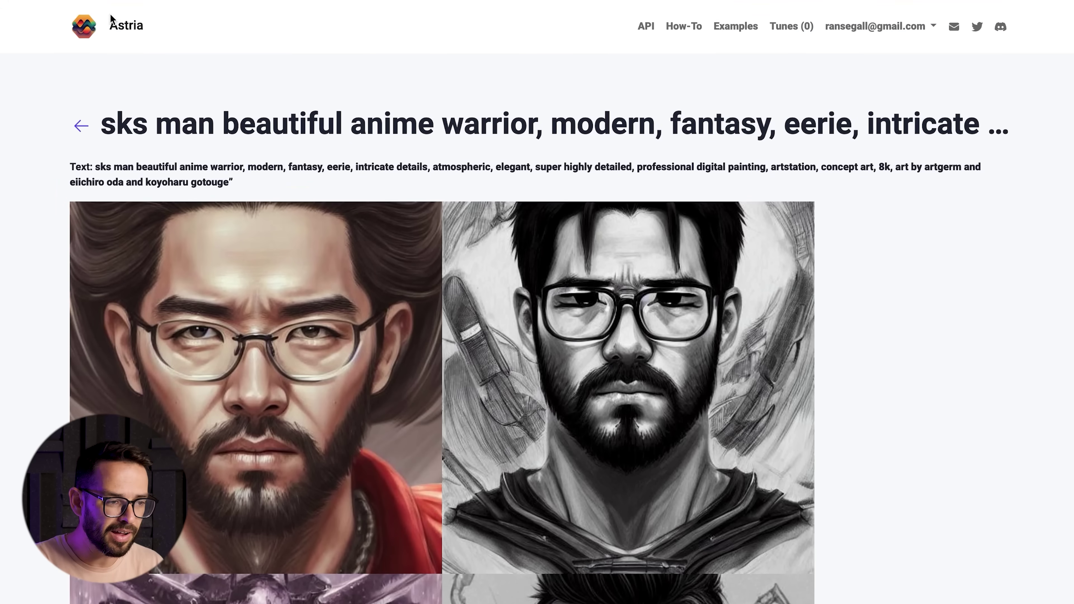
Step: Go back to the "My first try - man" gallery and look over its generated images and training photos
{"action": "left_click", "coordinate": [80, 127]}
{"action": "scroll", "coordinate": [223, 318], "scroll_direction": "down", "scroll_amount": 20}
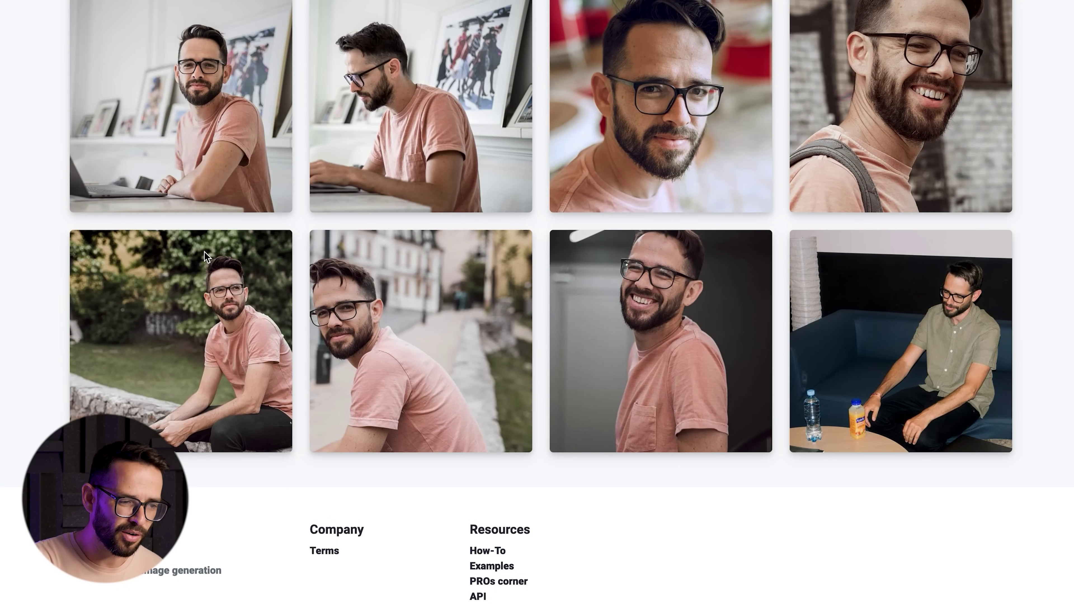
{"action": "scroll", "coordinate": [203, 252], "scroll_direction": "up", "scroll_amount": 15}
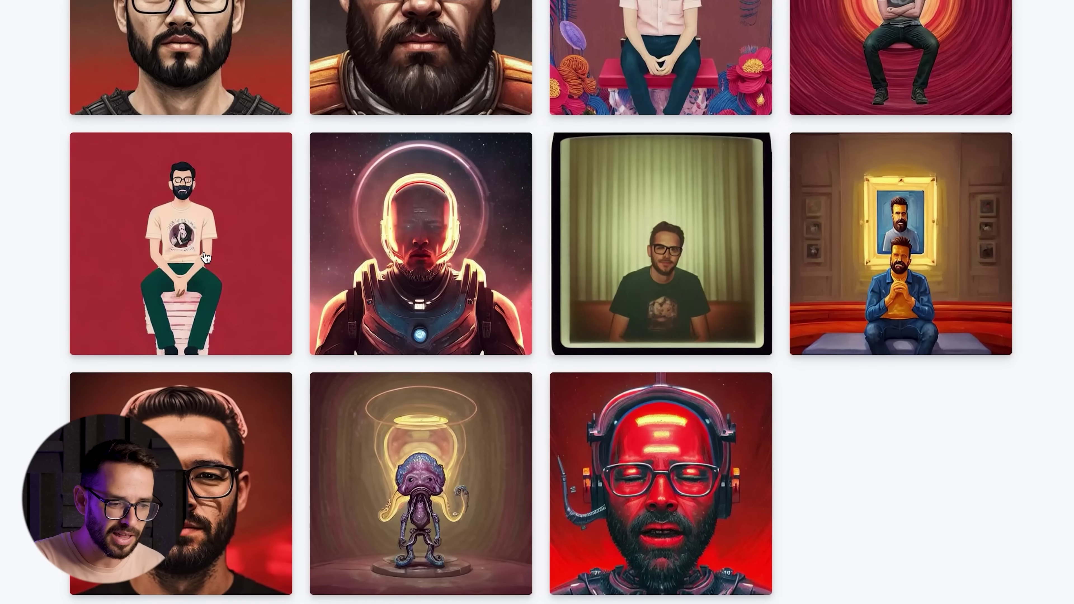
{"action": "scroll", "coordinate": [206, 258], "scroll_direction": "up", "scroll_amount": 8}
{"action": "scroll", "coordinate": [206, 258], "scroll_direction": "up", "scroll_amount": 2}
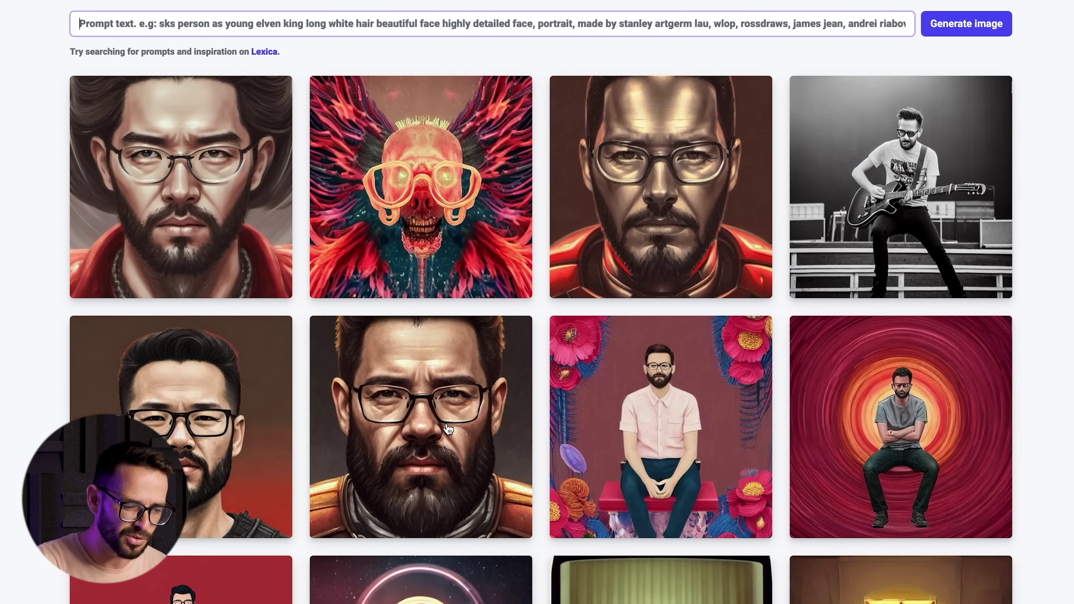
Step: Open the dwarf knight portrait set, look through all its images and return to the gallery
{"action": "left_click", "coordinate": [326, 452]}
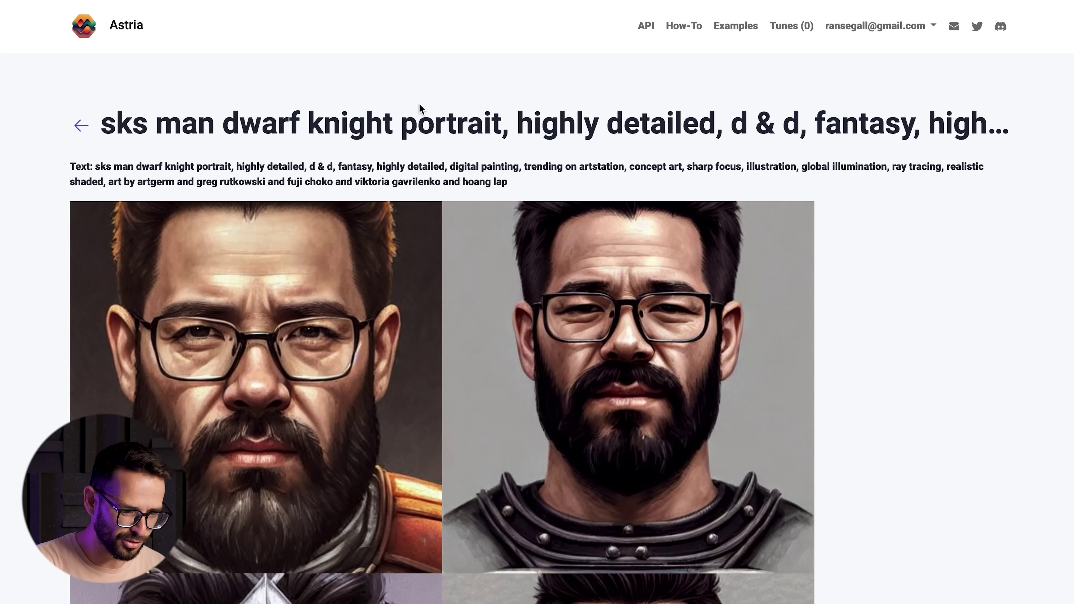
{"action": "scroll", "coordinate": [994, 280], "scroll_direction": "down", "scroll_amount": 10}
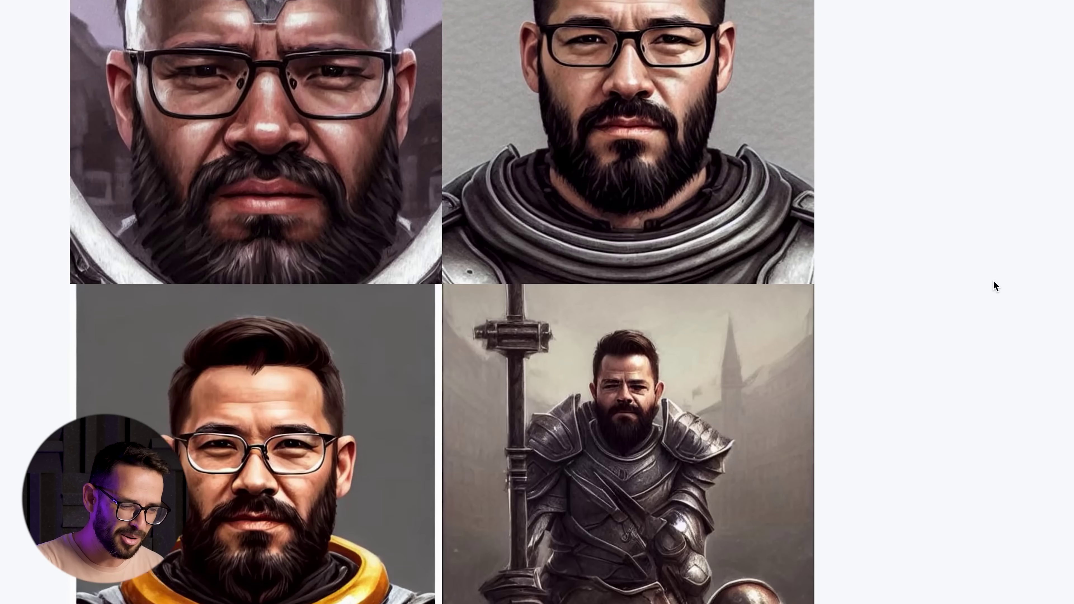
{"action": "scroll", "coordinate": [994, 281], "scroll_direction": "down", "scroll_amount": 8}
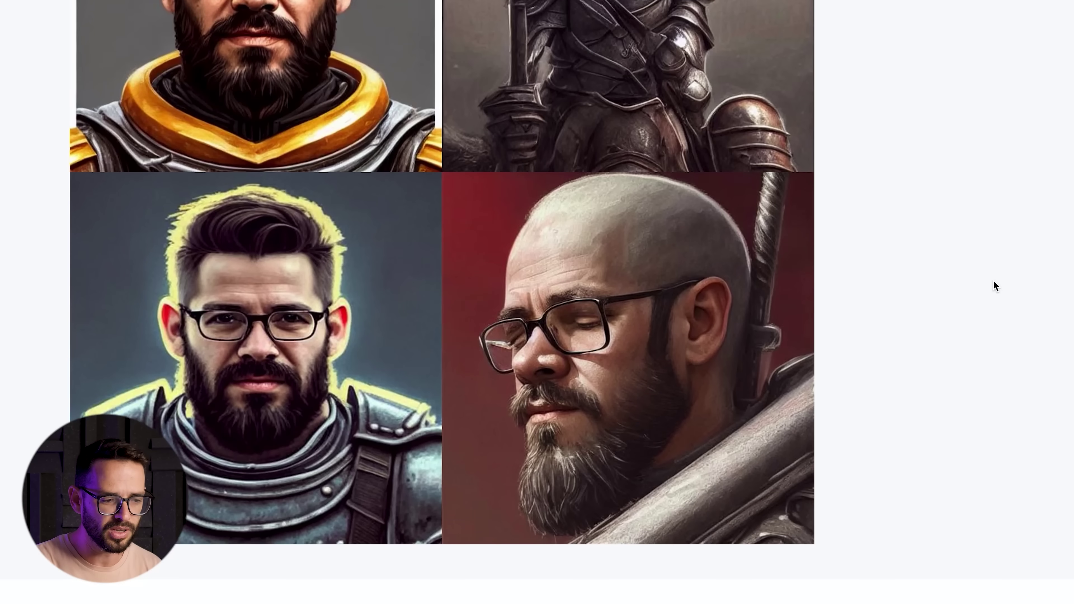
{"action": "scroll", "coordinate": [993, 280], "scroll_direction": "up", "scroll_amount": 18}
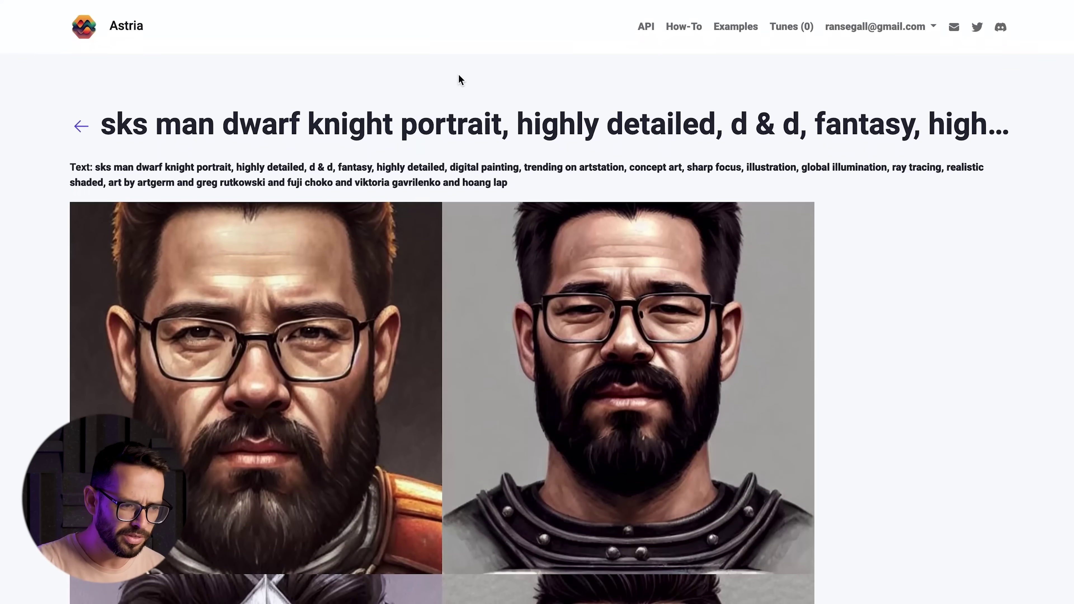
{"action": "left_click", "coordinate": [83, 127]}
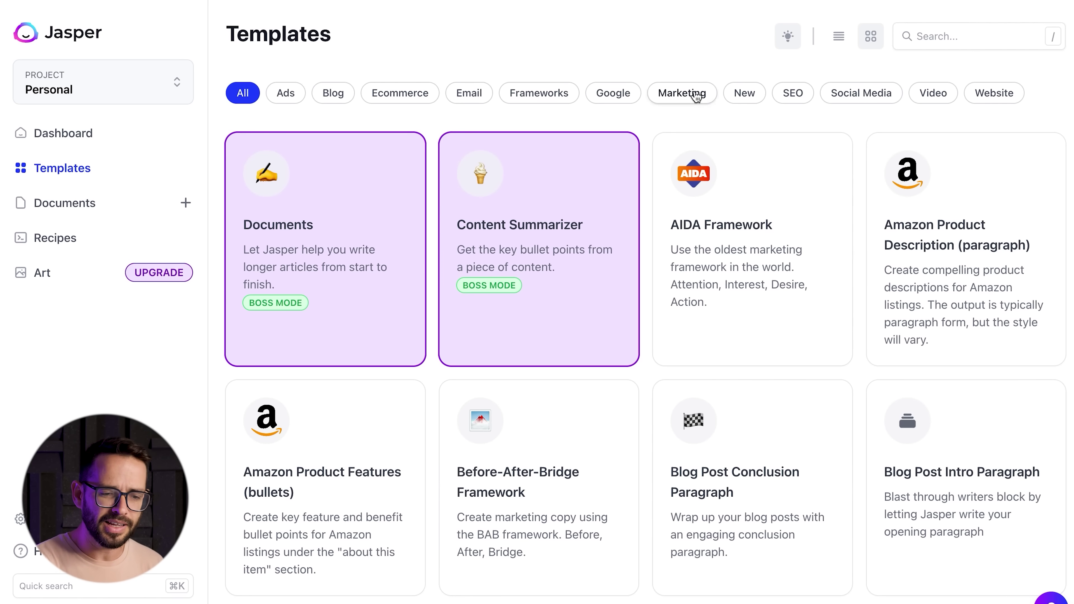
Step: Browse the template library to see which copywriting templates are offered
{"action": "scroll", "coordinate": [660, 284], "scroll_direction": "down", "scroll_amount": 3}
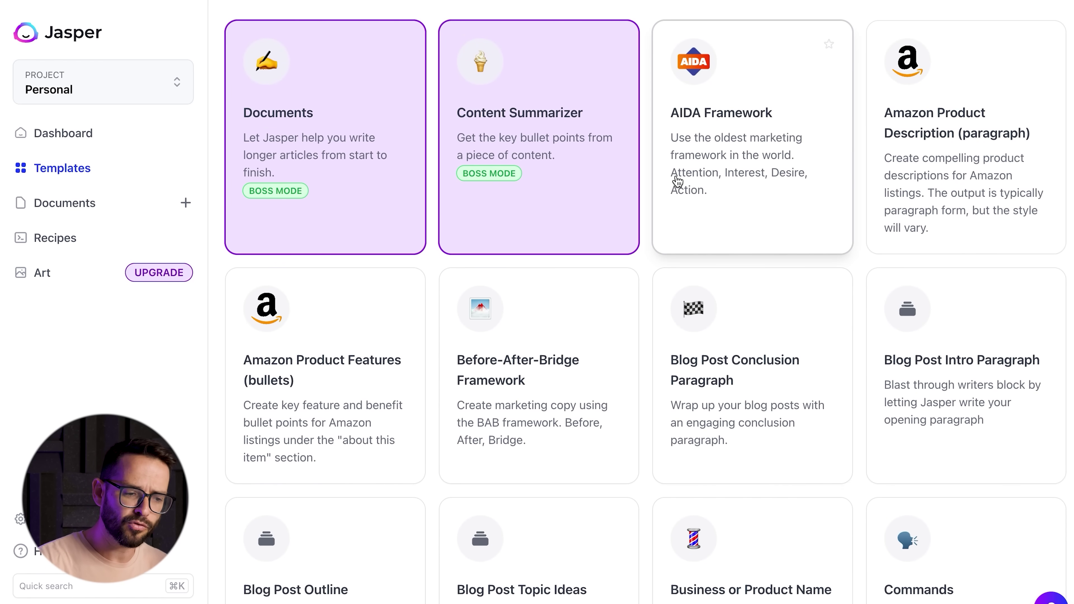
{"action": "scroll", "coordinate": [678, 181], "scroll_direction": "down", "scroll_amount": 1}
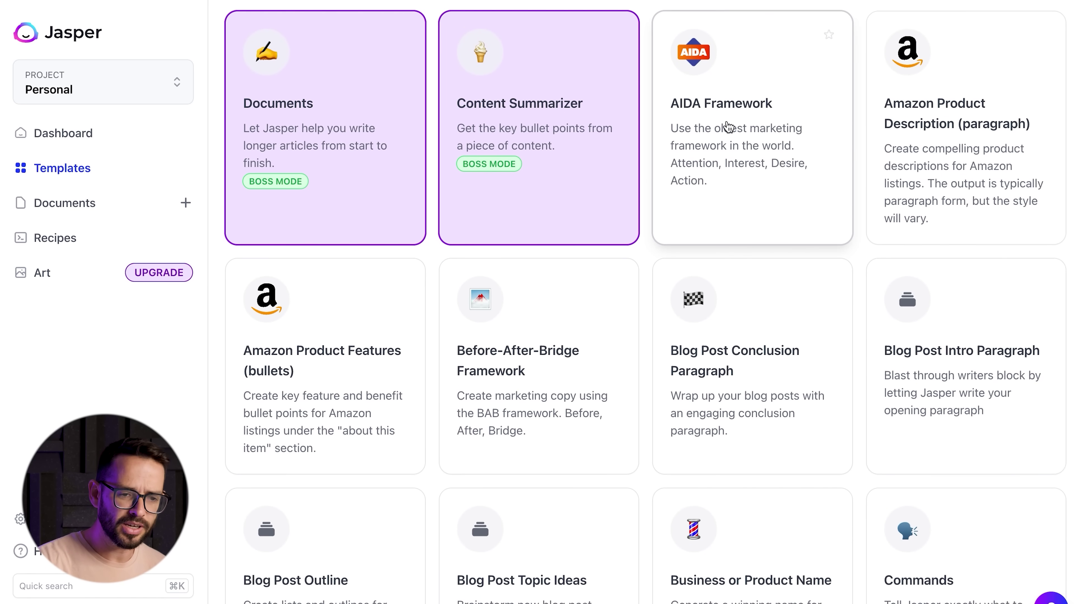
{"action": "scroll", "coordinate": [717, 271], "scroll_direction": "down", "scroll_amount": 15}
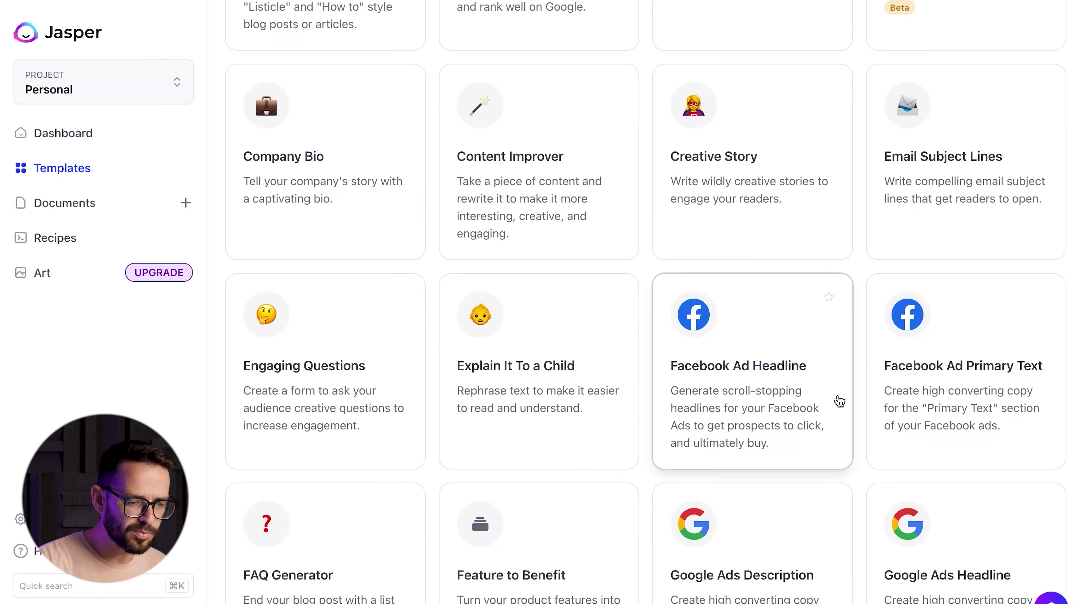
{"action": "scroll", "coordinate": [570, 321], "scroll_direction": "down", "scroll_amount": 15}
{"action": "scroll", "coordinate": [570, 317], "scroll_direction": "up", "scroll_amount": 20}
{"action": "scroll", "coordinate": [573, 322], "scroll_direction": "up", "scroll_amount": 7}
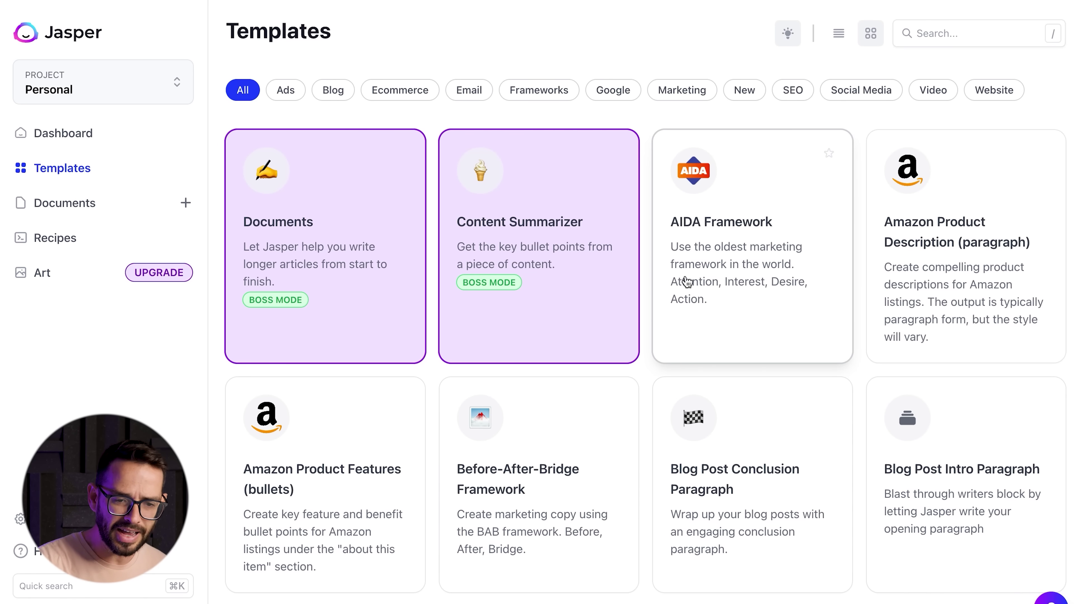
{"action": "scroll", "coordinate": [683, 259], "scroll_direction": "down", "scroll_amount": 5}
{"action": "scroll", "coordinate": [683, 259], "scroll_direction": "down", "scroll_amount": 9}
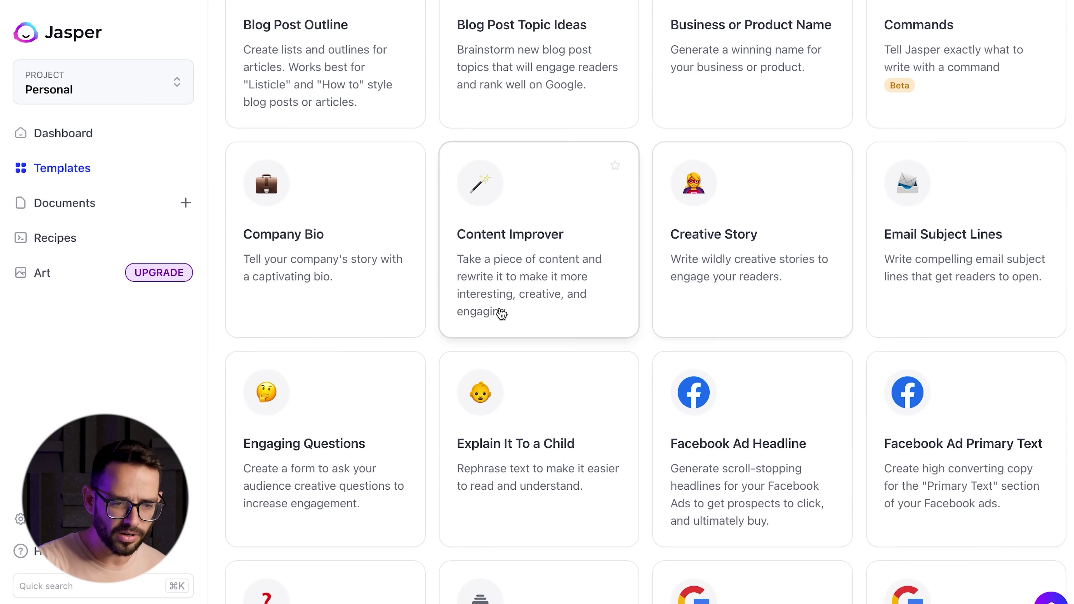
{"action": "scroll", "coordinate": [488, 422], "scroll_direction": "up", "scroll_amount": 12}
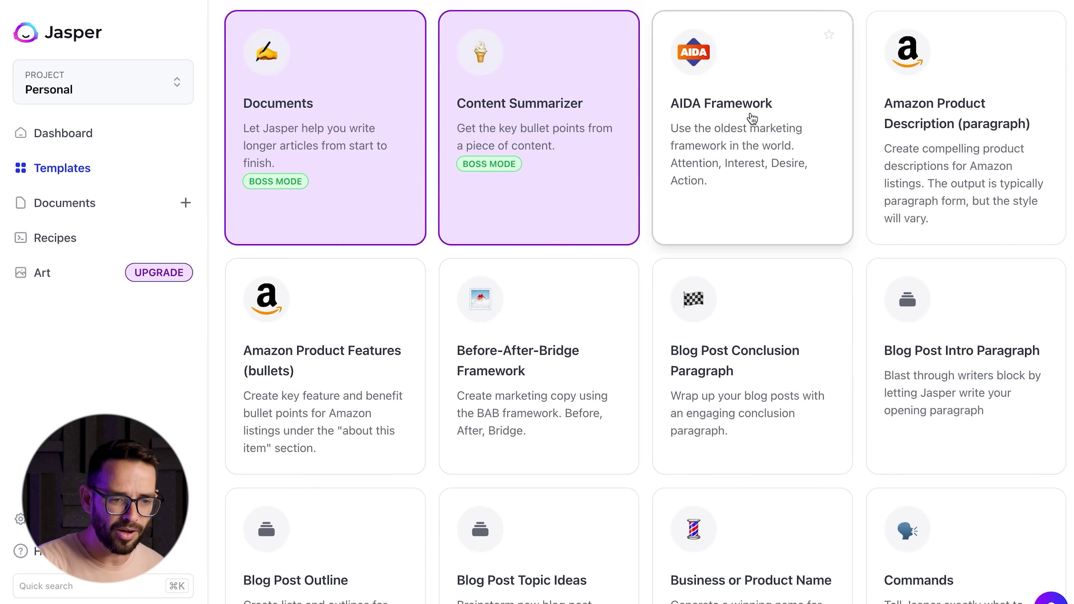
Step: Open the AIDA Framework template and review its product name, product description, tone of voice and language fields
{"action": "left_click", "coordinate": [753, 180]}
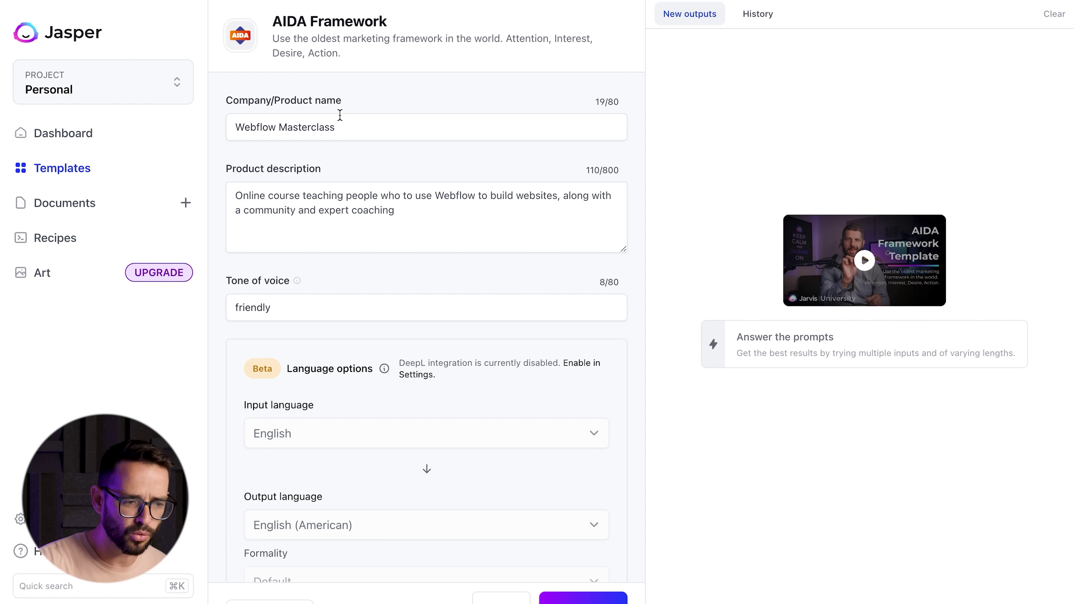
{"action": "scroll", "coordinate": [342, 101], "scroll_direction": "down", "scroll_amount": 1}
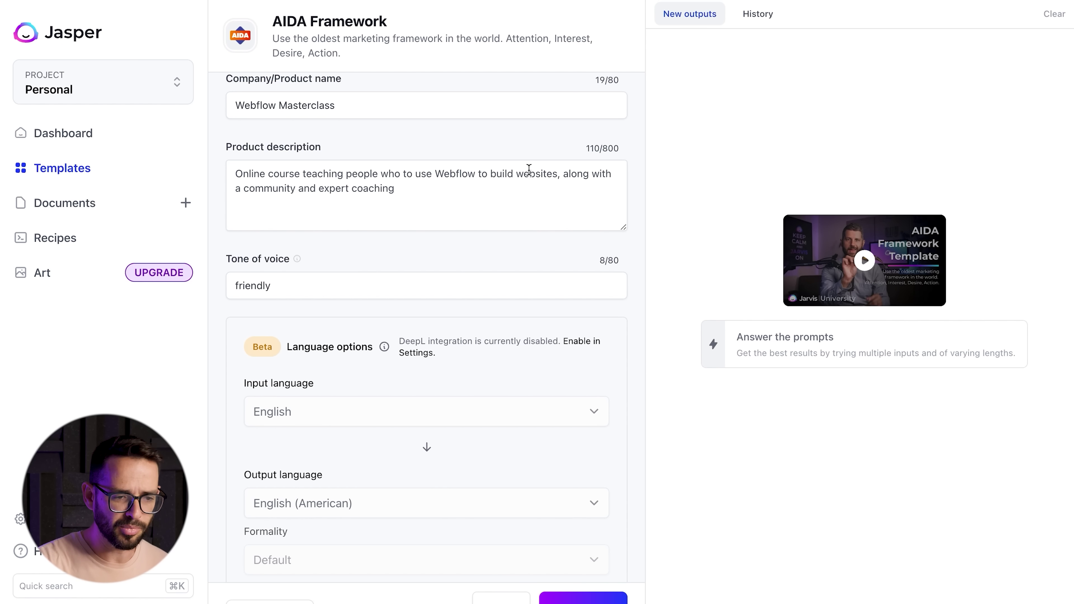
{"action": "left_click", "coordinate": [393, 189]}
{"action": "left_click_drag", "start_coordinate": [393, 190], "coordinate": [247, 174]}
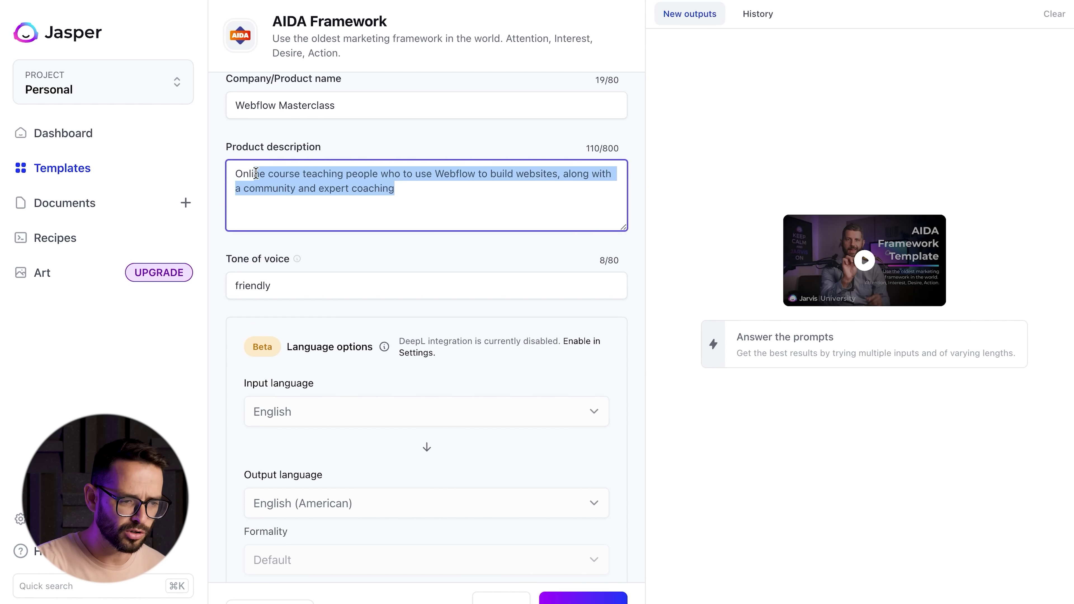
{"action": "left_click", "coordinate": [250, 173]}
{"action": "scroll", "coordinate": [316, 177], "scroll_direction": "down", "scroll_amount": 2}
{"action": "scroll", "coordinate": [303, 249], "scroll_direction": "down", "scroll_amount": 2}
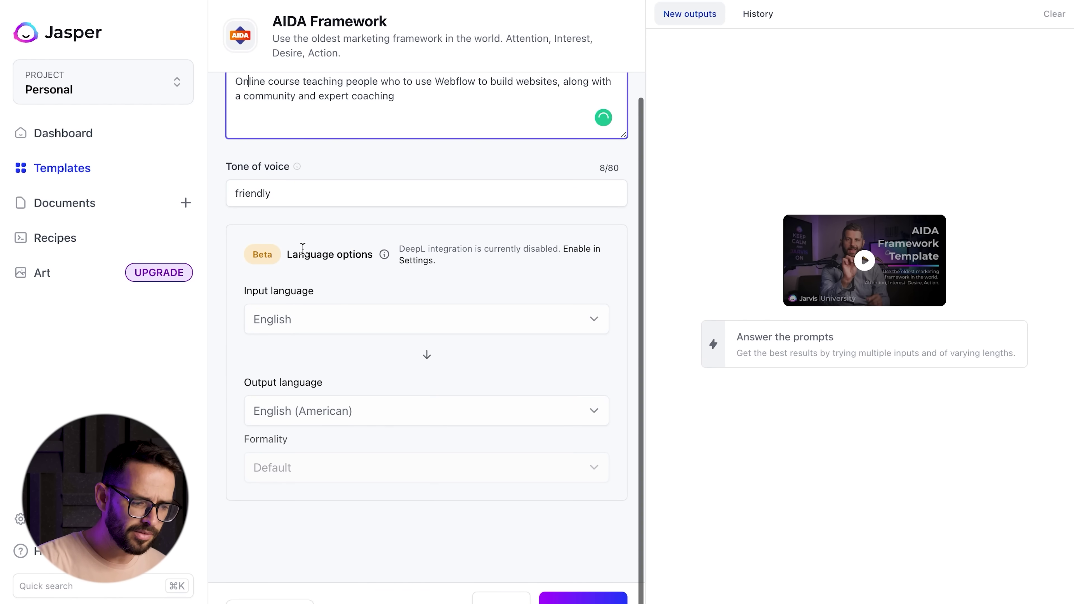
{"action": "scroll", "coordinate": [301, 244], "scroll_direction": "up", "scroll_amount": 5}
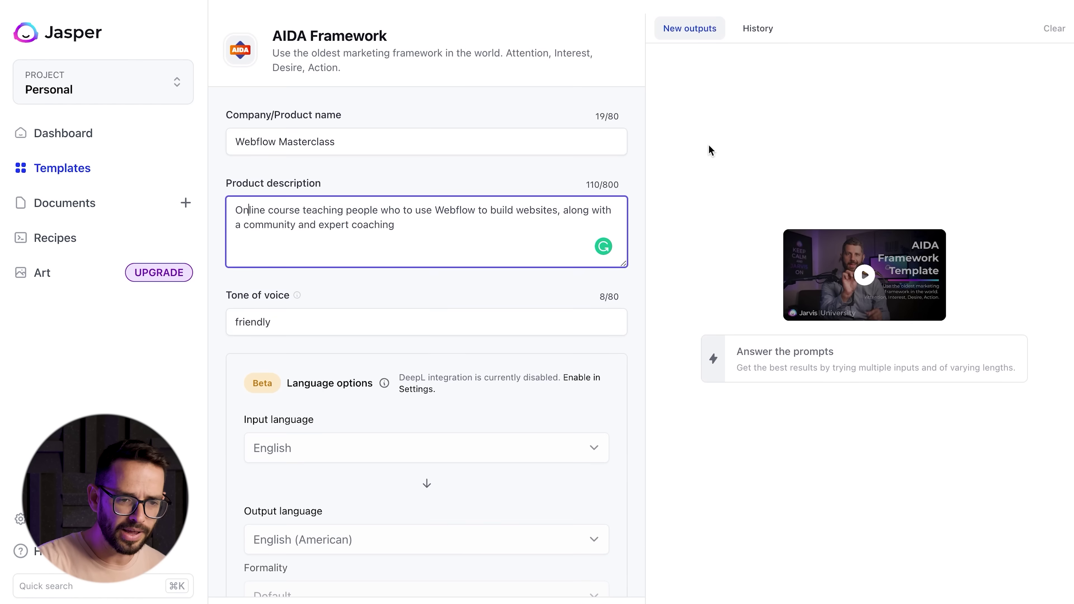
Step: Show the template's output history and read the previously generated Webflow Masterclass copy
{"action": "left_click", "coordinate": [757, 14]}
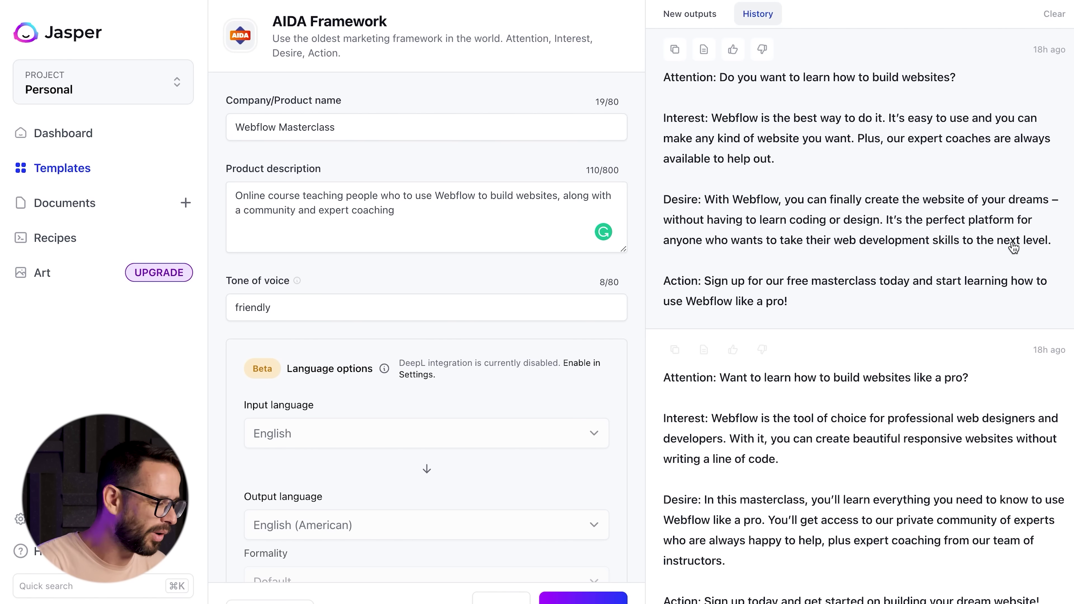
{"action": "scroll", "coordinate": [1014, 247], "scroll_direction": "down", "scroll_amount": 1}
{"action": "scroll", "coordinate": [1011, 244], "scroll_direction": "up", "scroll_amount": 1}
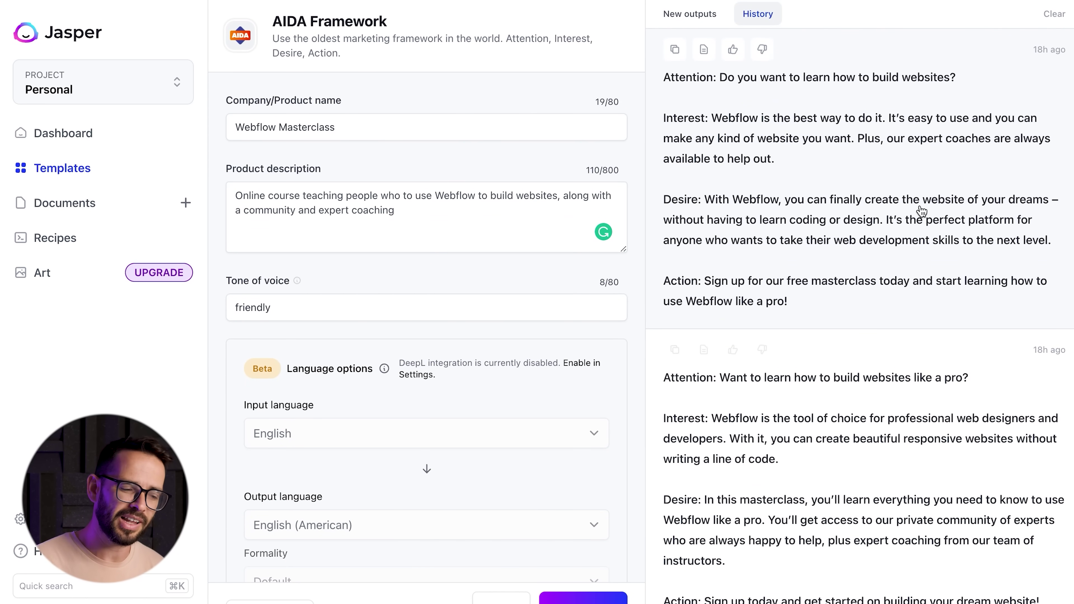
{"action": "scroll", "coordinate": [880, 258], "scroll_direction": "down", "scroll_amount": 1}
{"action": "scroll", "coordinate": [880, 258], "scroll_direction": "up", "scroll_amount": 1}
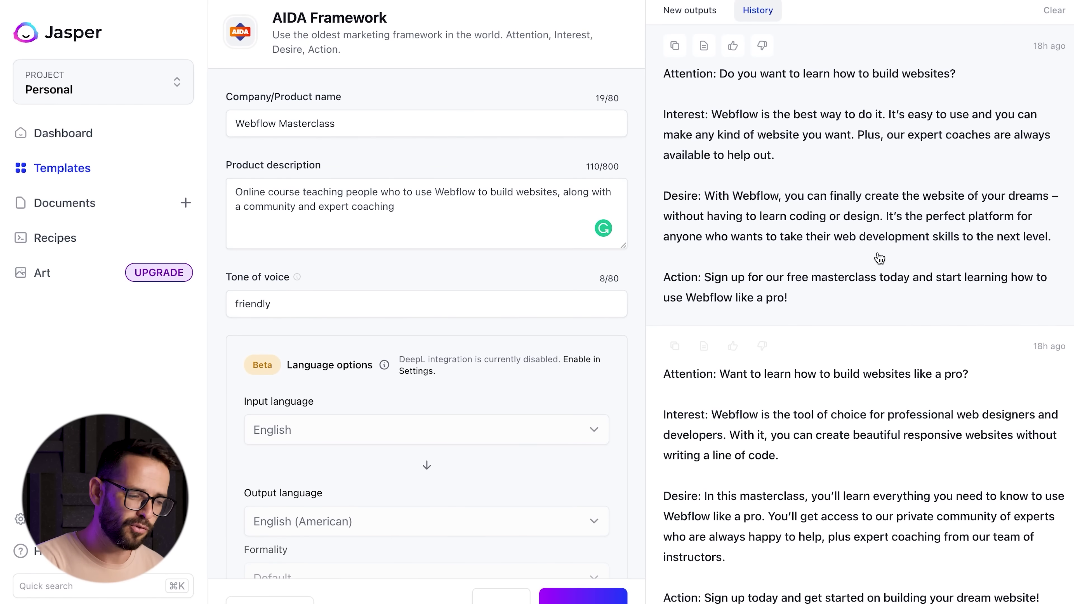